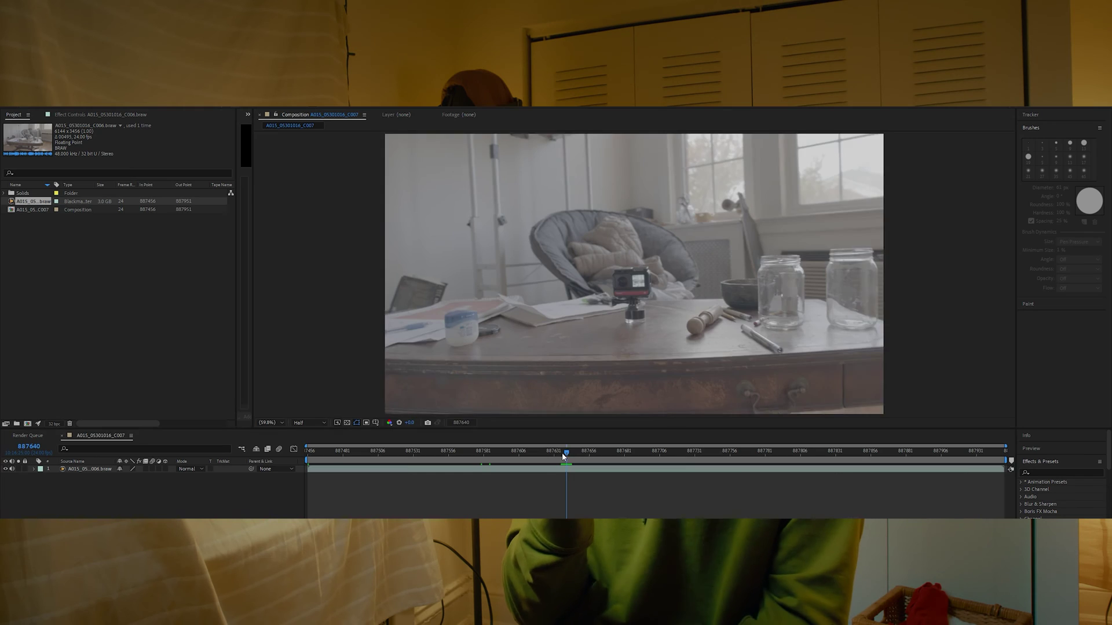
Sharpen the footage layer with three Unsharp Mask effects at Radius 65, 55 and 45
{"action": "left_click_drag", "start_coordinate": [562, 453], "coordinate": [518, 452]}
{"action": "left_click", "coordinate": [492, 406]}
{"action": "key", "text": "ctrl+space"}
{"action": "type", "text": "unsharp"}
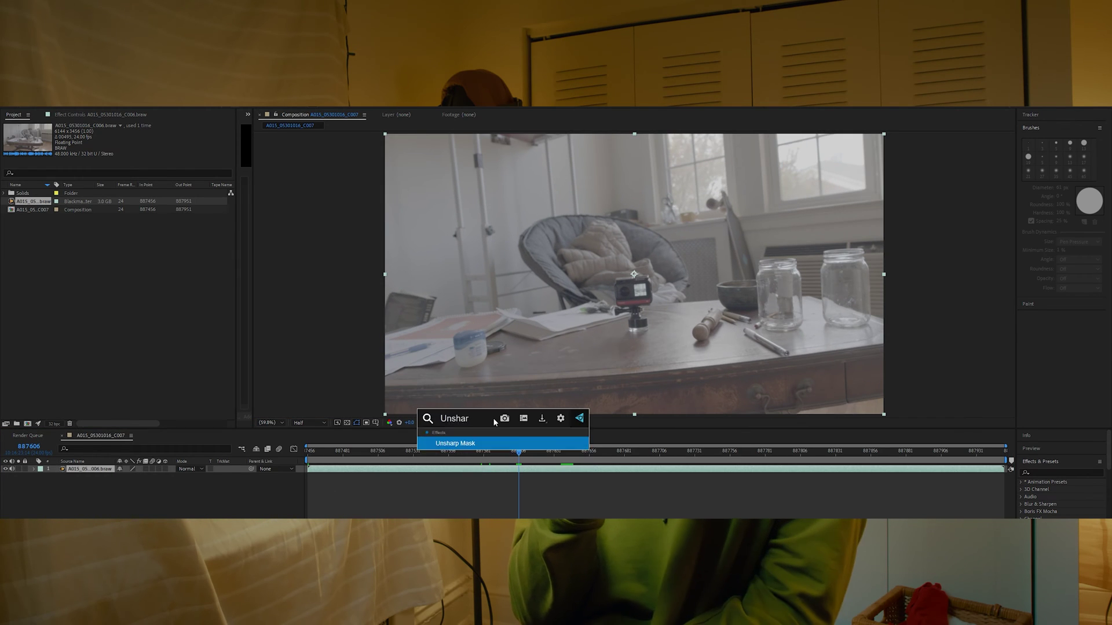
{"action": "key", "text": "Return"}
{"action": "left_click", "coordinate": [130, 147]}
{"action": "left_click", "coordinate": [128, 177]}
{"action": "type", "text": "55"}
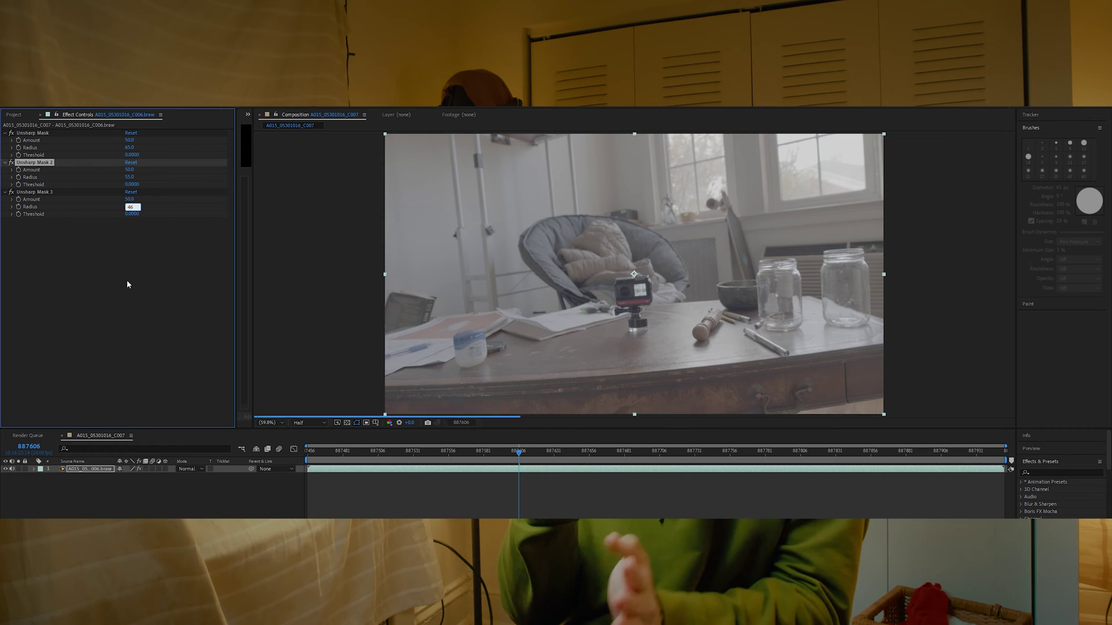
{"action": "left_click", "coordinate": [128, 206]}
{"action": "type", "text": "45"}
{"action": "key", "text": "Return"}
Add a Curves effect with raised highlights and lowered shadows for an S-curve
{"action": "key", "text": "ctrl+space"}
{"action": "type", "text": "curv"}
{"action": "key", "text": "Return"}
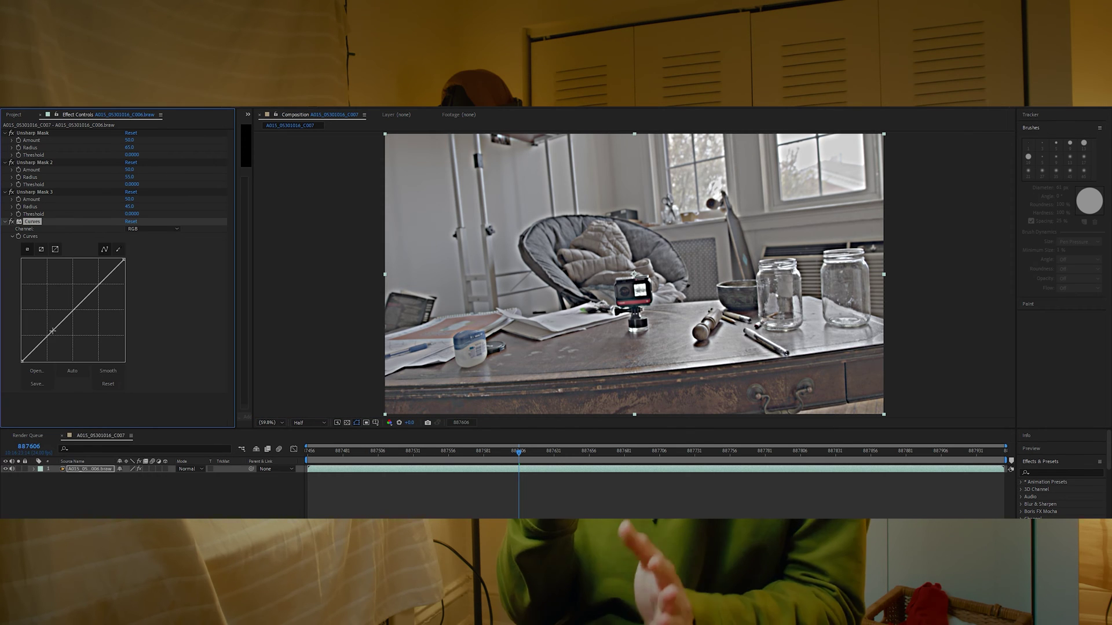
{"action": "left_click_drag", "start_coordinate": [49, 336], "coordinate": [49, 341]}
{"action": "left_click_drag", "start_coordinate": [95, 286], "coordinate": [95, 281]}
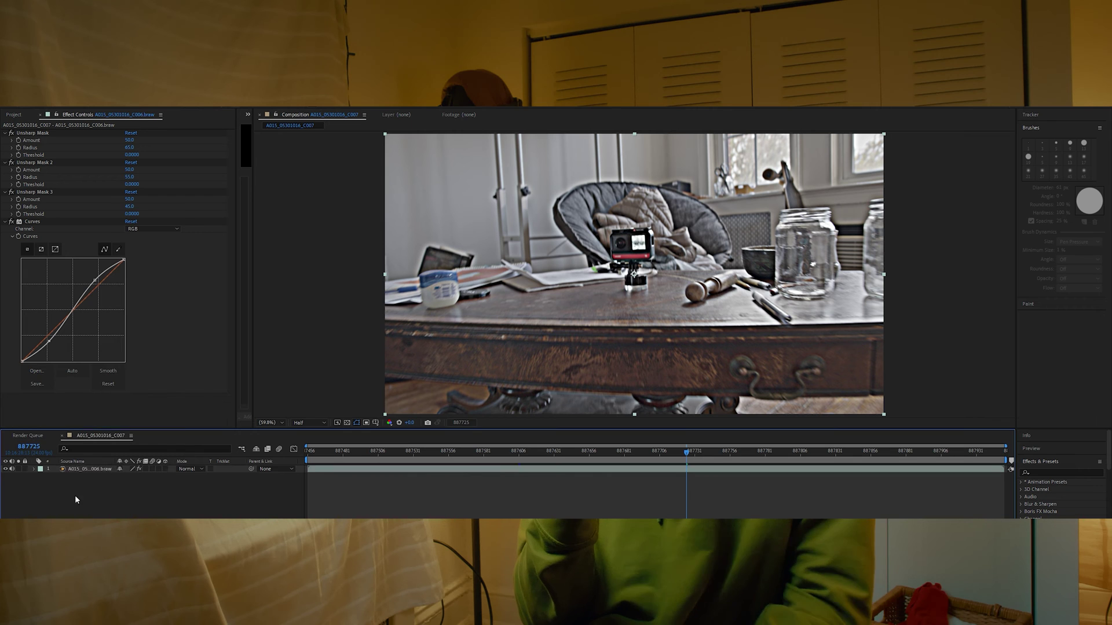
Precompose the graded footage into Comp 1 and apply the 3D Camera Tracker
{"action": "key", "text": "ctrl+shift+c"}
{"action": "key", "text": "Return"}
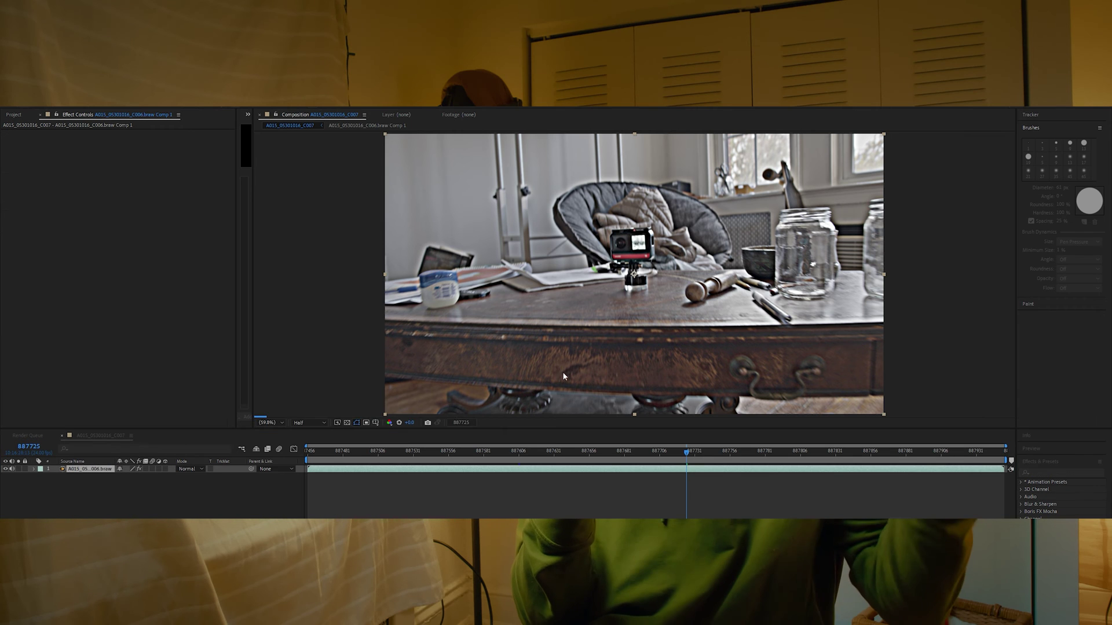
{"action": "key", "text": "ctrl+space"}
{"action": "type", "text": "camera"}
{"action": "key", "text": "Return"}
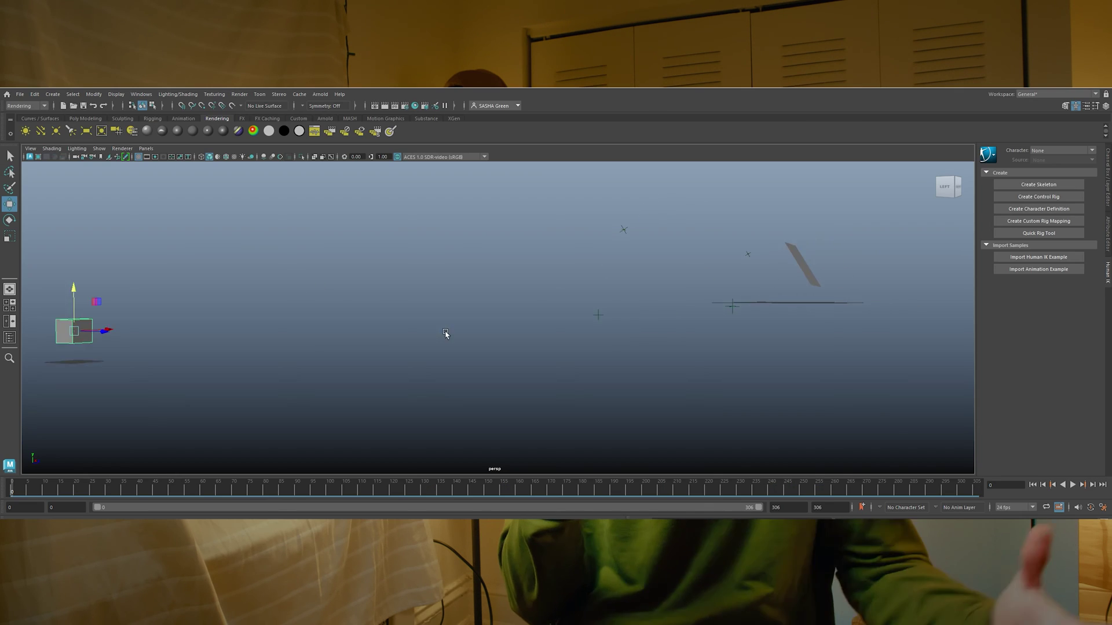
{"action": "left_click_drag", "start_coordinate": [681, 317], "coordinate": [412, 323]}
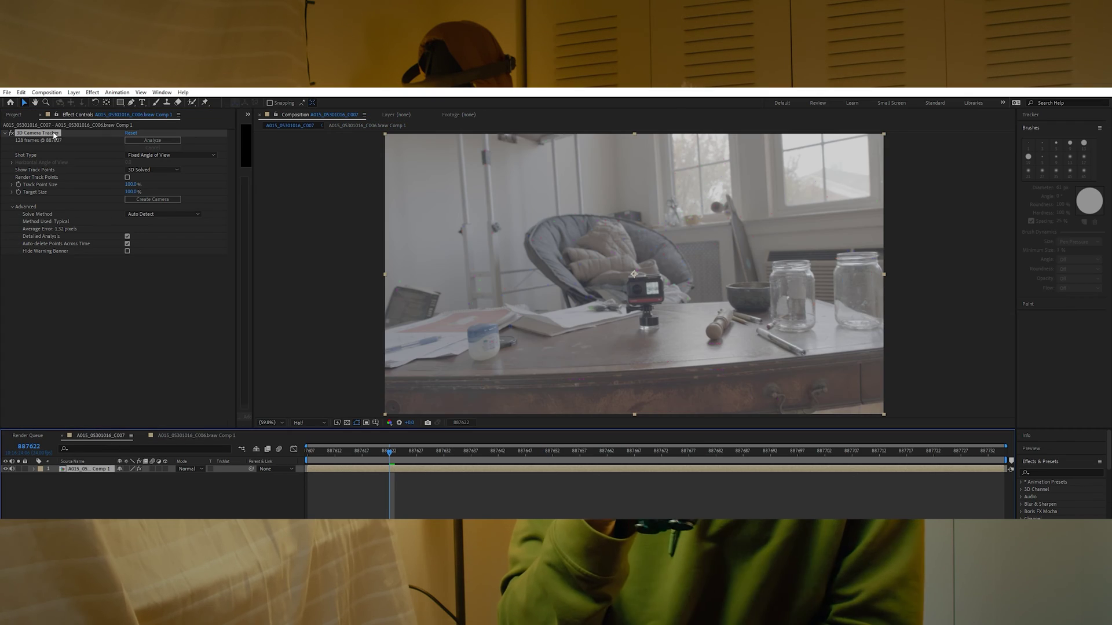
Set the table's track points as ground plane and origin, then reveal the solid's rotation properties
{"action": "left_click", "coordinate": [54, 135]}
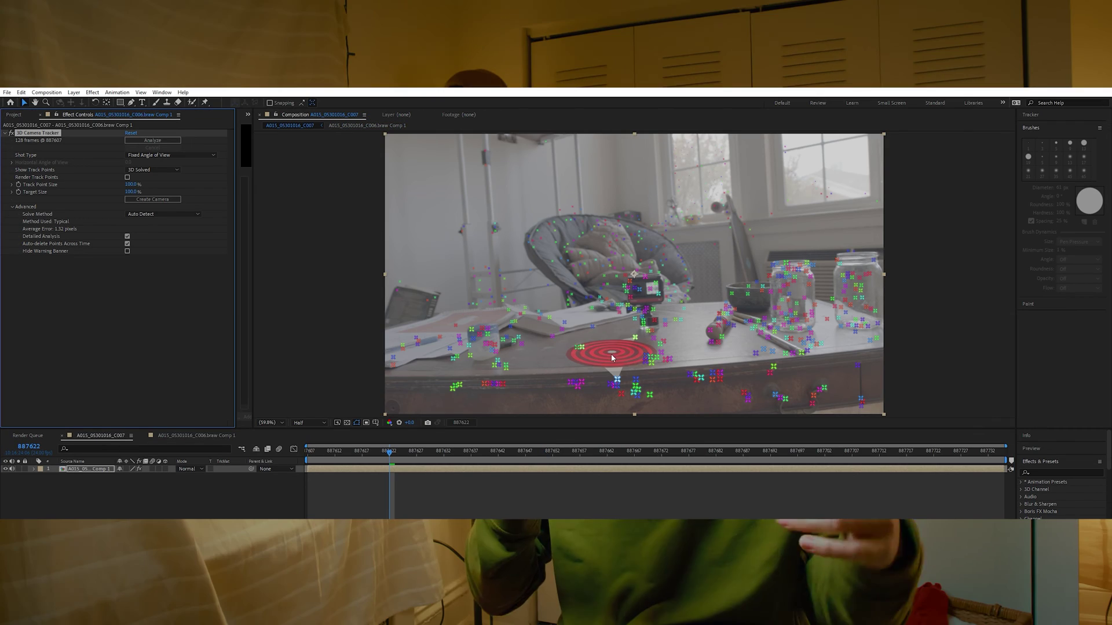
{"action": "right_click", "coordinate": [614, 352]}
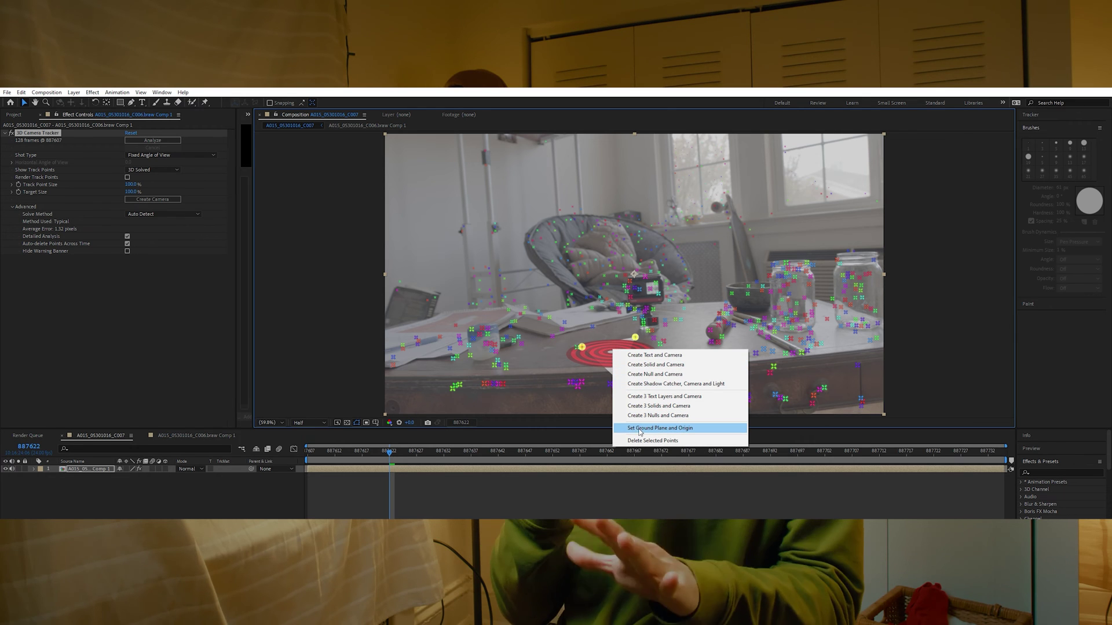
{"action": "left_click", "coordinate": [678, 428]}
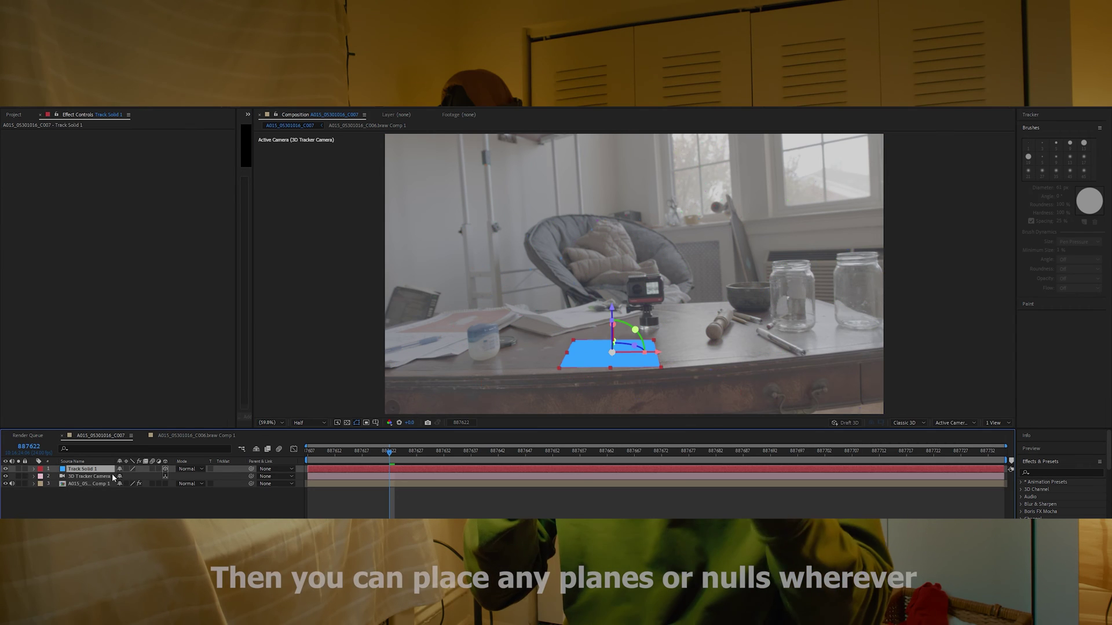
{"action": "key", "text": "r"}
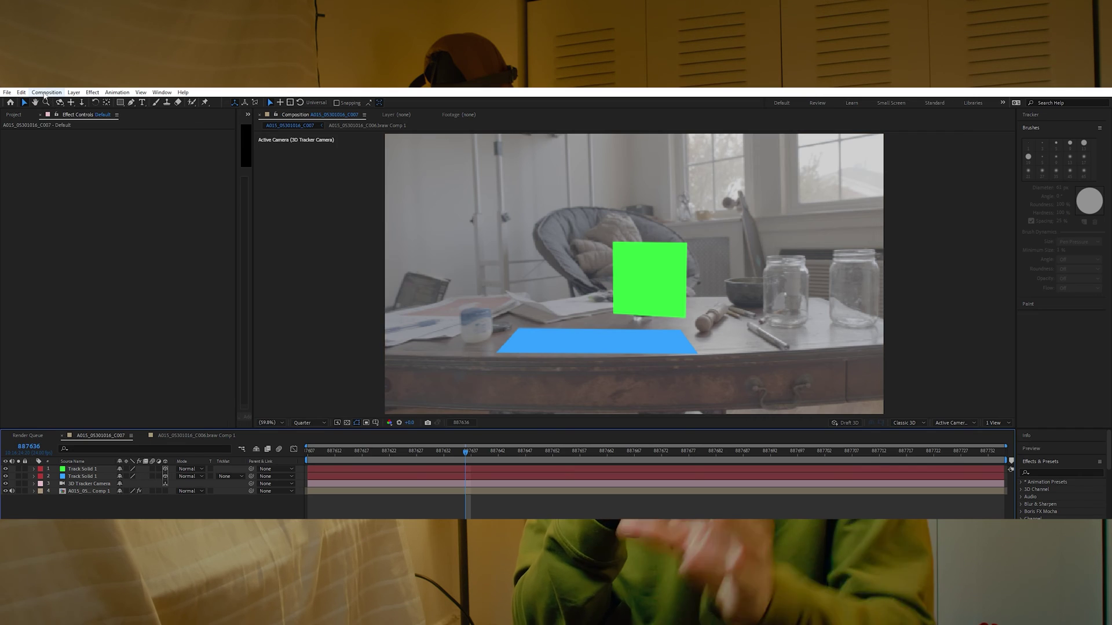
Edit the Start Frame in Composition Settings, replacing the camera timecode 887607
{"action": "left_click", "coordinate": [45, 93]}
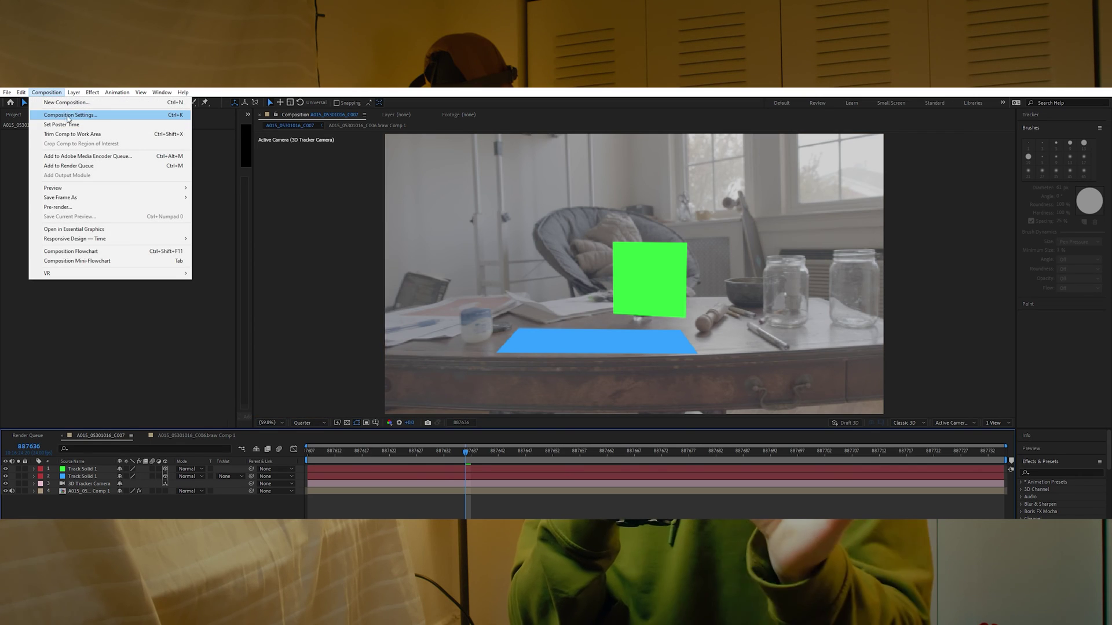
{"action": "left_click", "coordinate": [71, 115]}
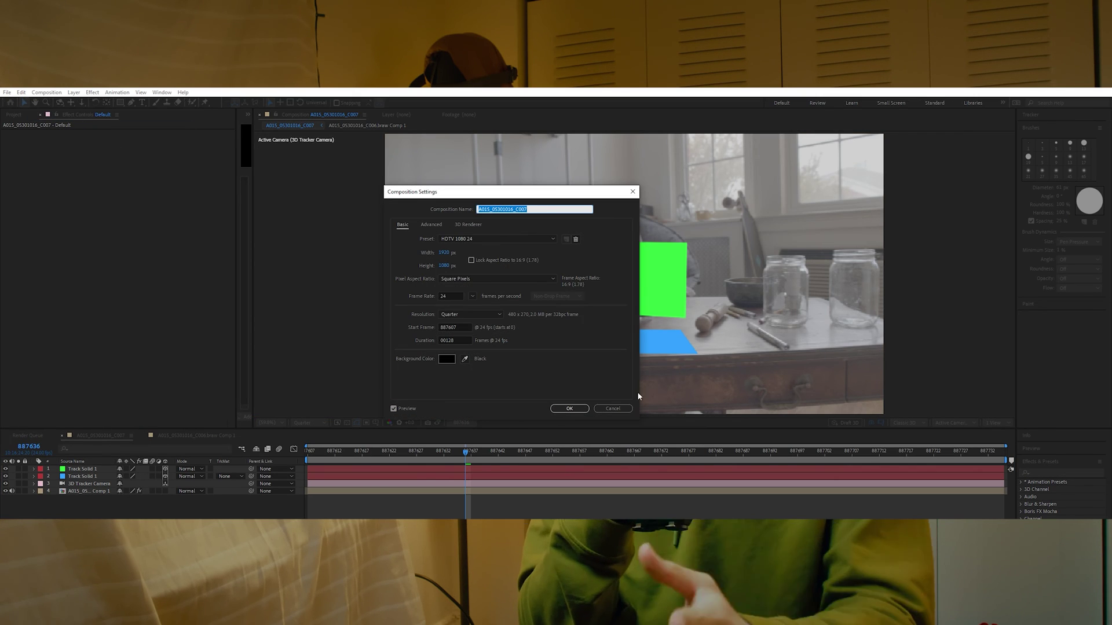
{"action": "left_click", "coordinate": [458, 327]}
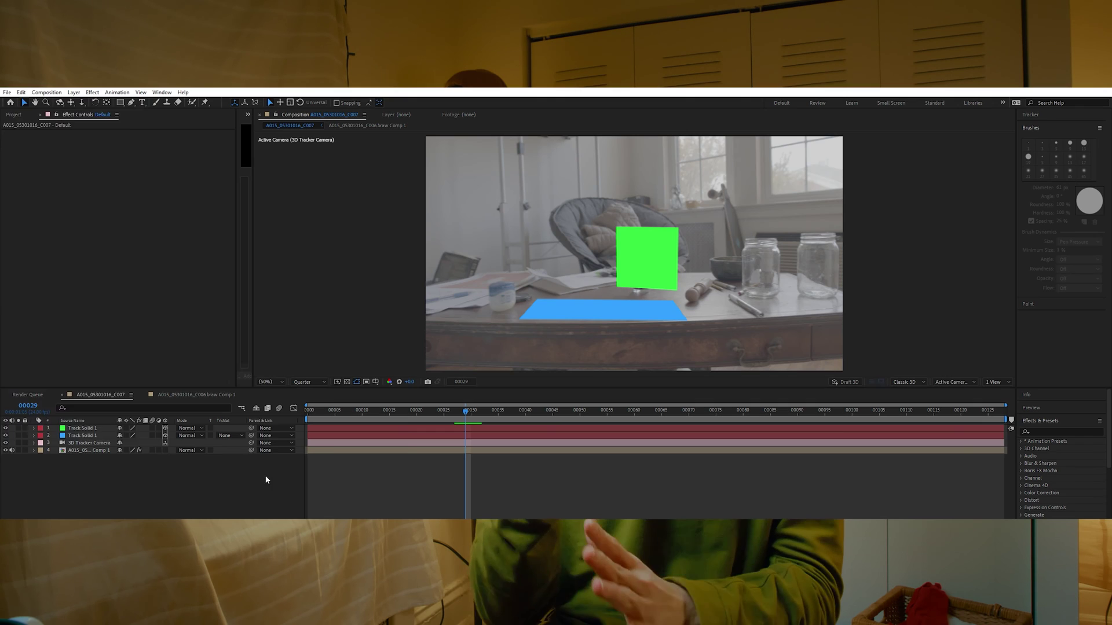
Export the composition data to JSON with the script, saving it as 'AE to Blender'
{"action": "left_click", "coordinate": [7, 92]}
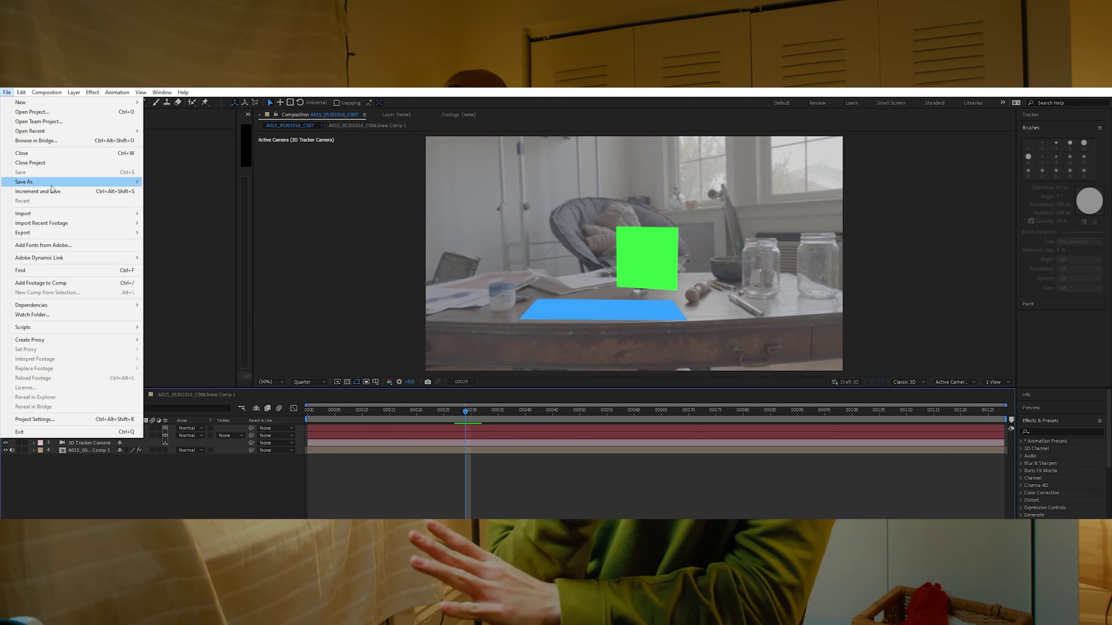
{"action": "mouse_move", "coordinate": [87, 327]}
{"action": "left_click", "coordinate": [172, 408]}
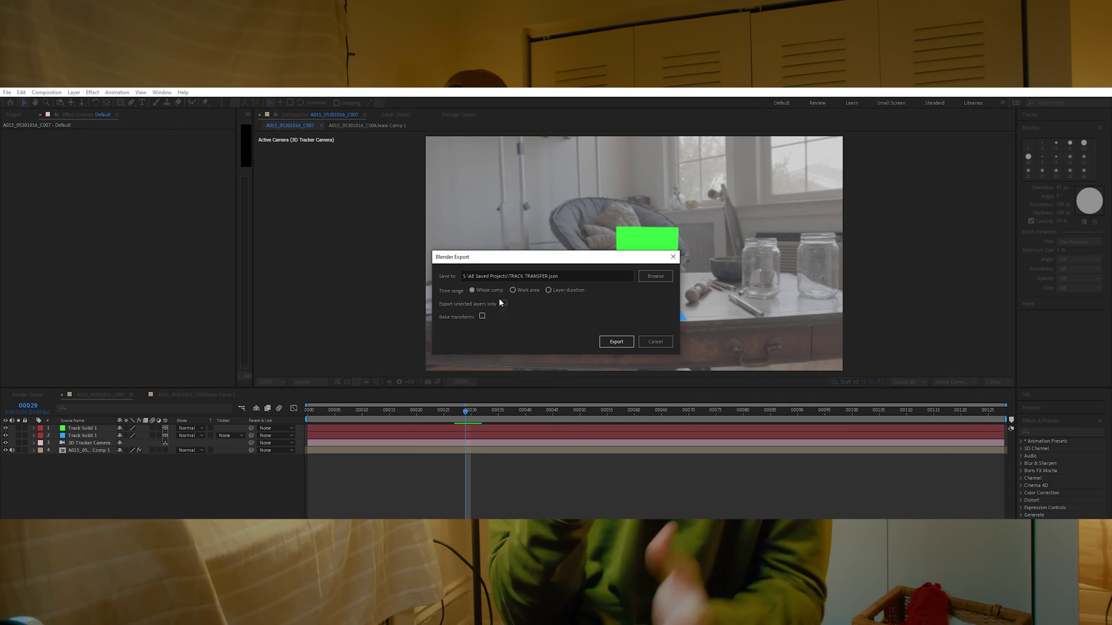
{"action": "left_click", "coordinate": [655, 273]}
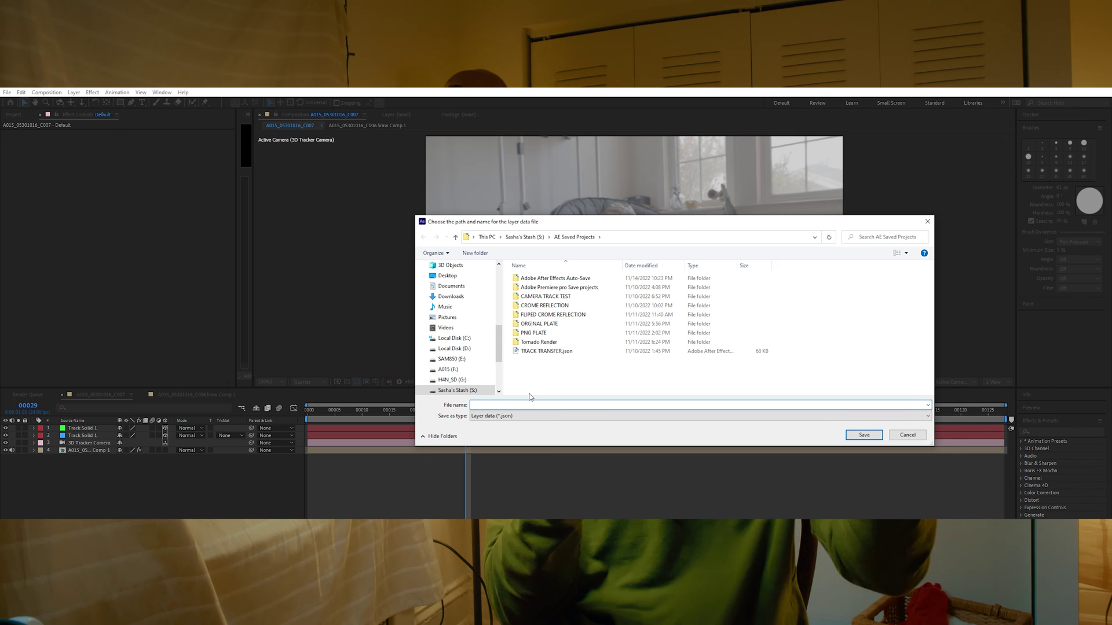
{"action": "type", "text": "AE to Blender For MAYA"}
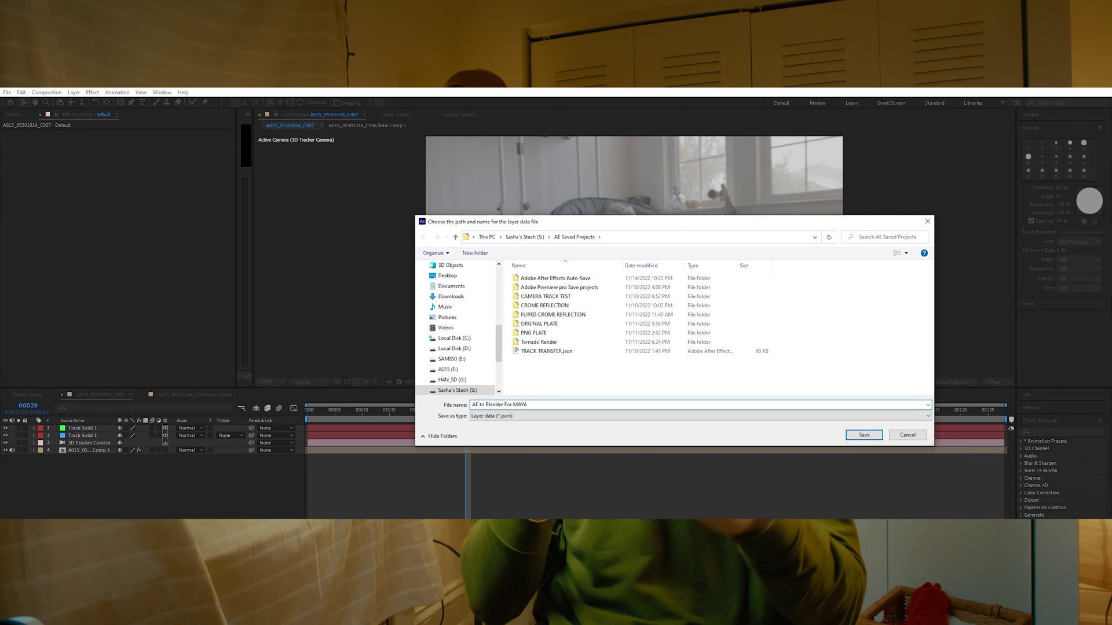
{"action": "key", "text": "Return"}
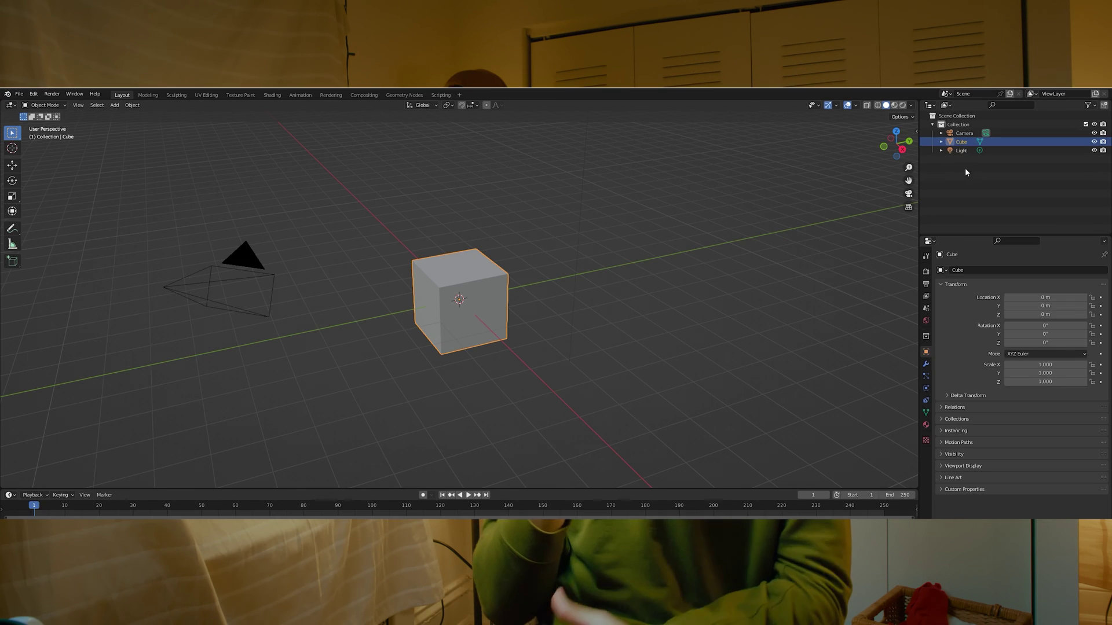
Delete Blender's default camera, cube and light, and import the After Effects JSON file
{"action": "key", "text": "a"}
{"action": "key", "text": "x"}
{"action": "left_click", "coordinate": [19, 94]}
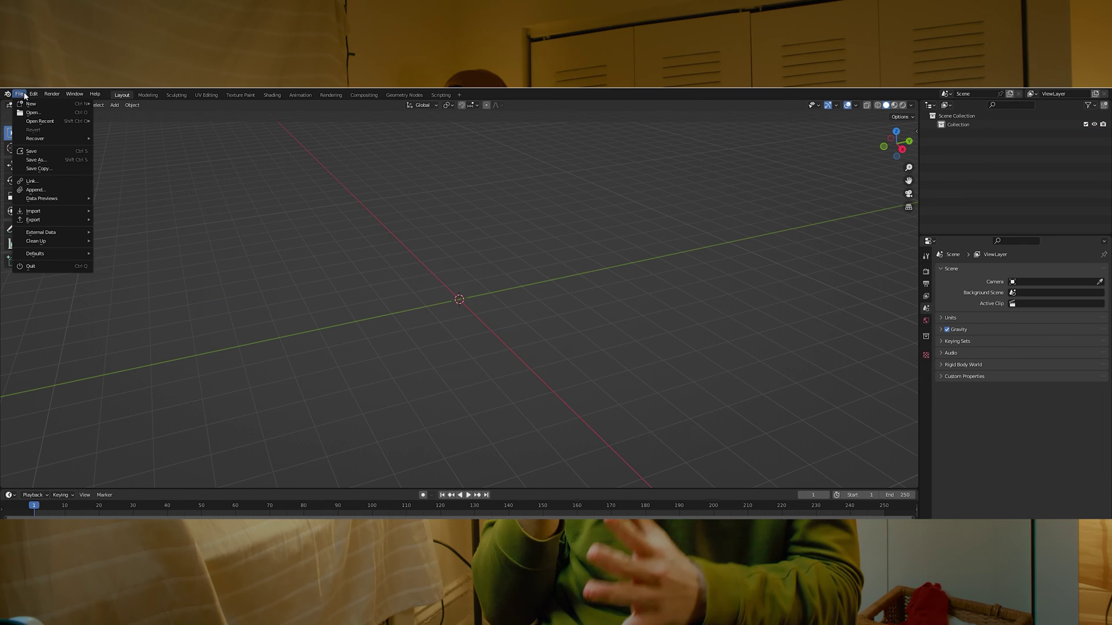
{"action": "mouse_move", "coordinate": [49, 213]}
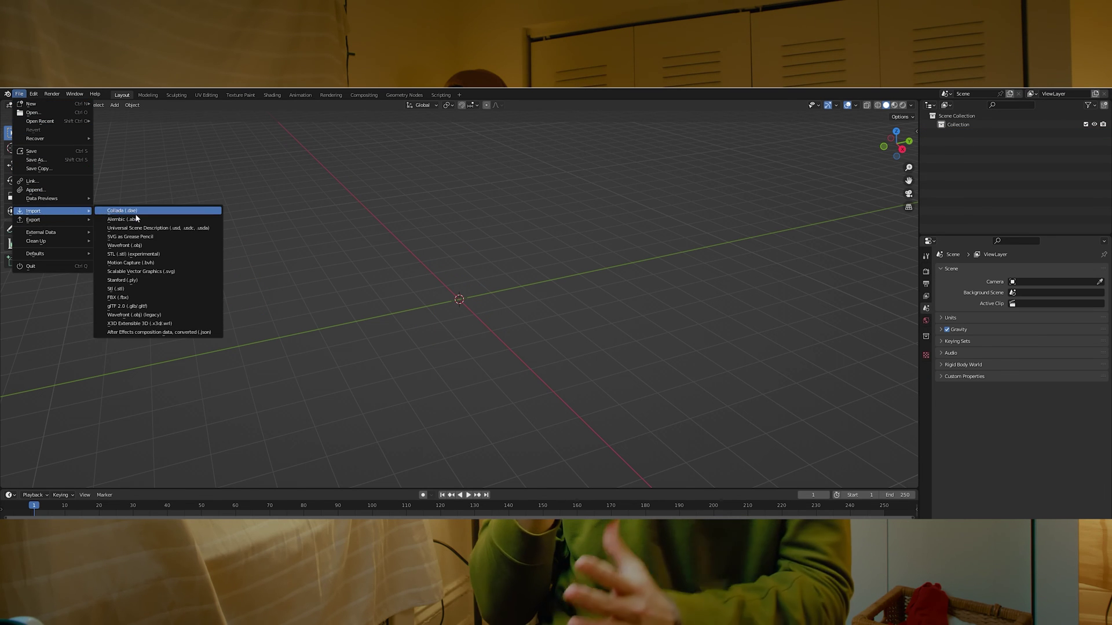
{"action": "left_click", "coordinate": [160, 332]}
{"action": "left_click", "coordinate": [498, 288]}
{"action": "left_click", "coordinate": [703, 426]}
Delete the imported Anchor Point empty, keeping the tracker camera and two solids
{"action": "left_click_drag", "start_coordinate": [366, 343], "coordinate": [58, 348]}
{"action": "left_click", "coordinate": [962, 142]}
{"action": "key", "text": "x"}
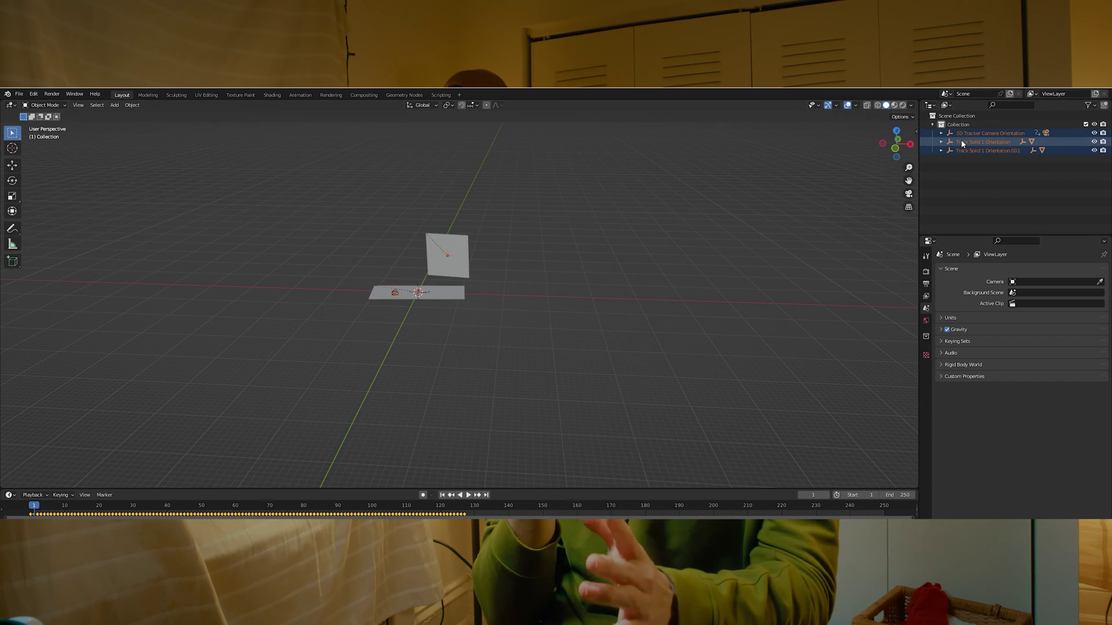
{"action": "left_click", "coordinate": [19, 93]}
{"action": "mouse_move", "coordinate": [39, 223]}
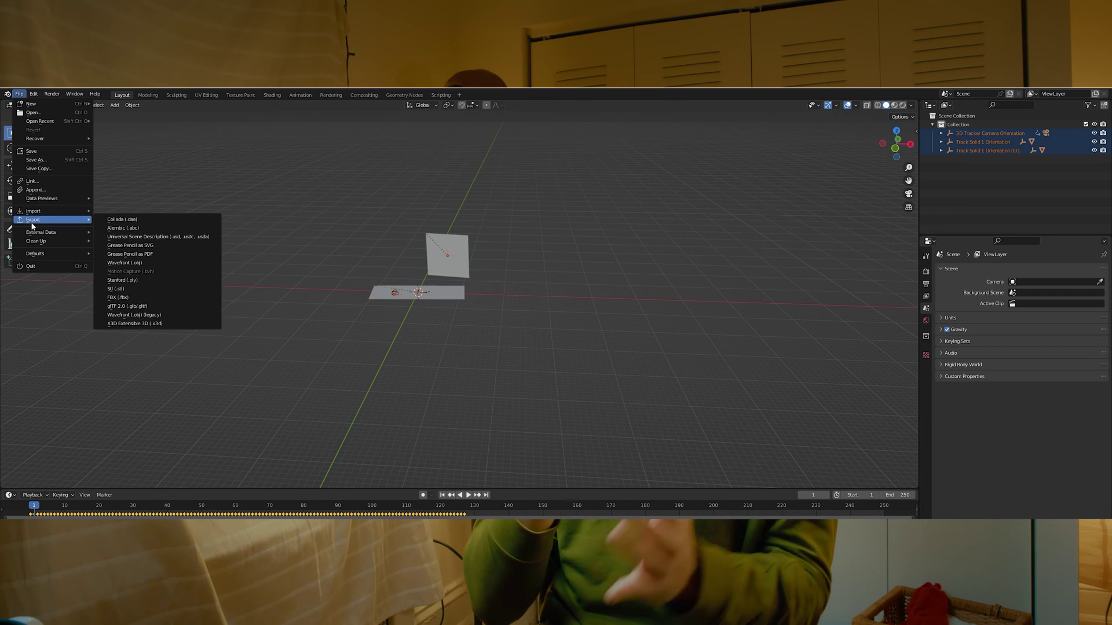
Set the FBX export's Bake Animation Simplify value to 0
{"action": "left_click", "coordinate": [133, 297]}
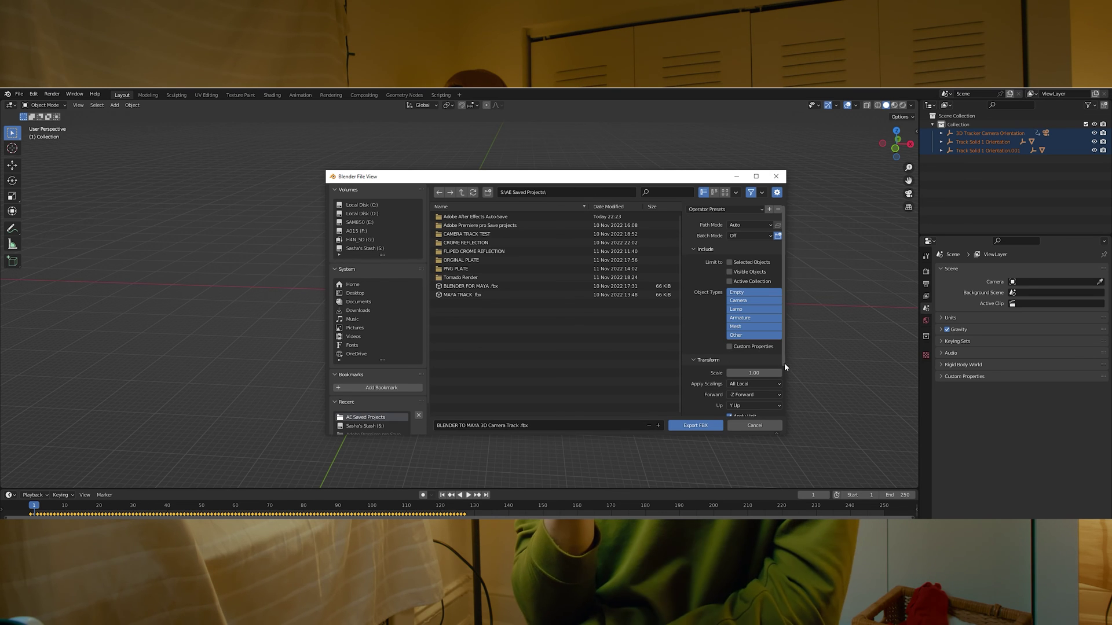
{"action": "left_click_drag", "start_coordinate": [784, 359], "coordinate": [790, 419]}
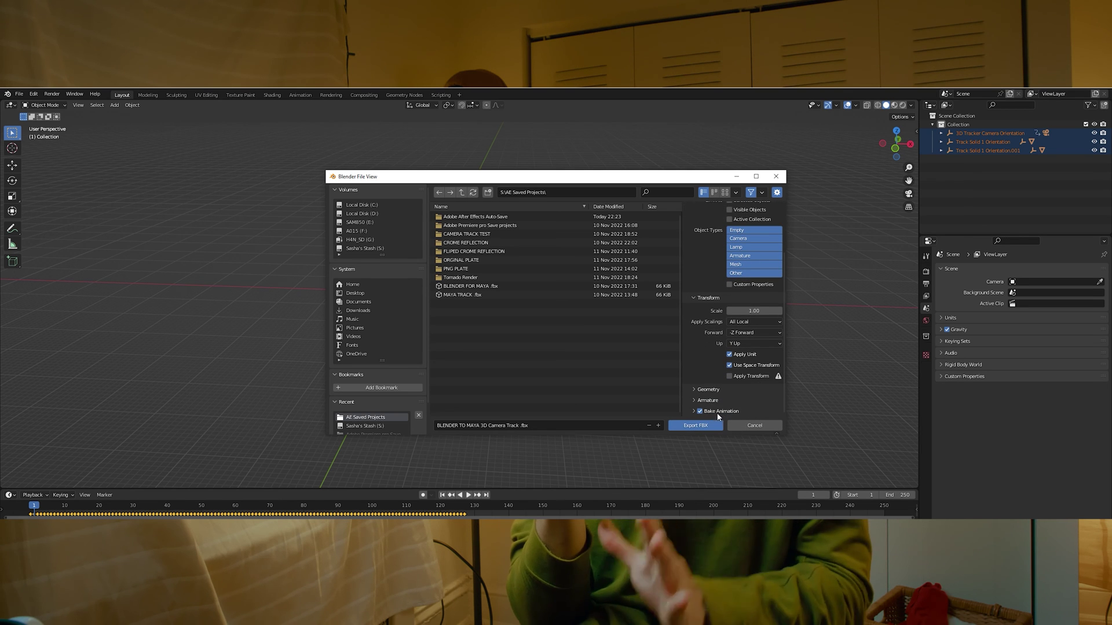
{"action": "left_click_drag", "start_coordinate": [780, 364], "coordinate": [779, 420]}
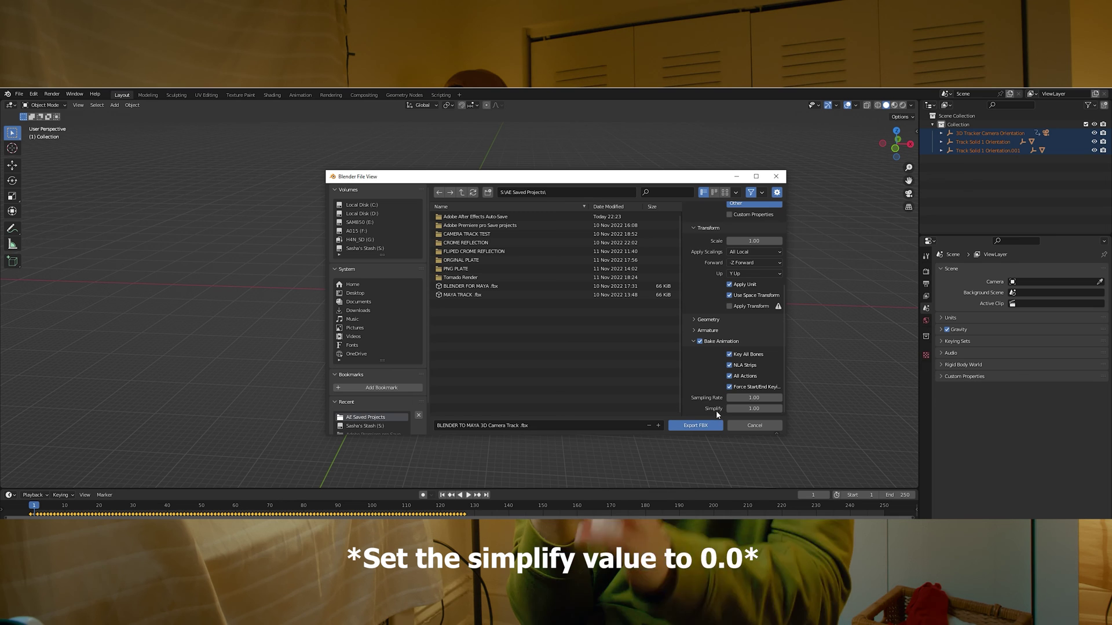
{"action": "left_click", "coordinate": [766, 412]}
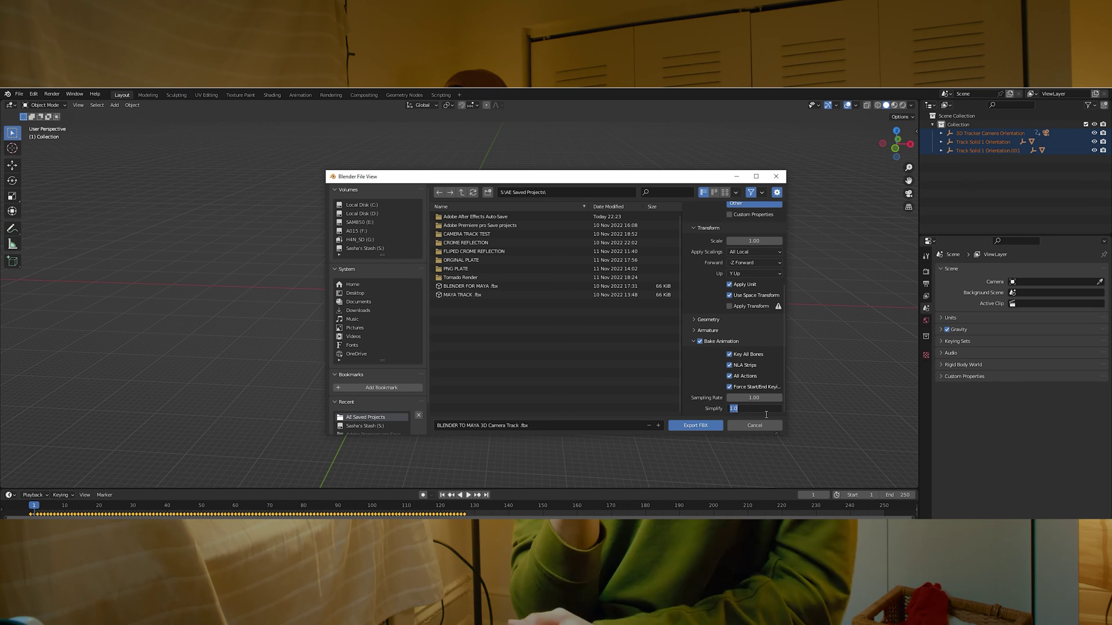
{"action": "type", "text": "0"}
{"action": "key", "text": "Return"}
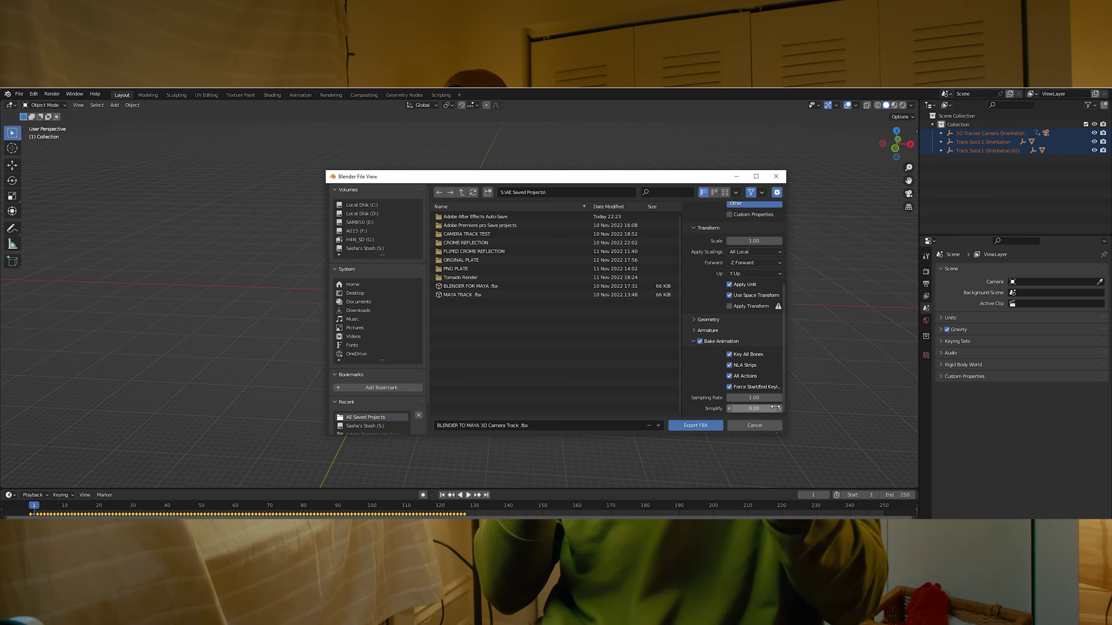
{"action": "left_click_drag", "start_coordinate": [783, 405], "coordinate": [783, 345]}
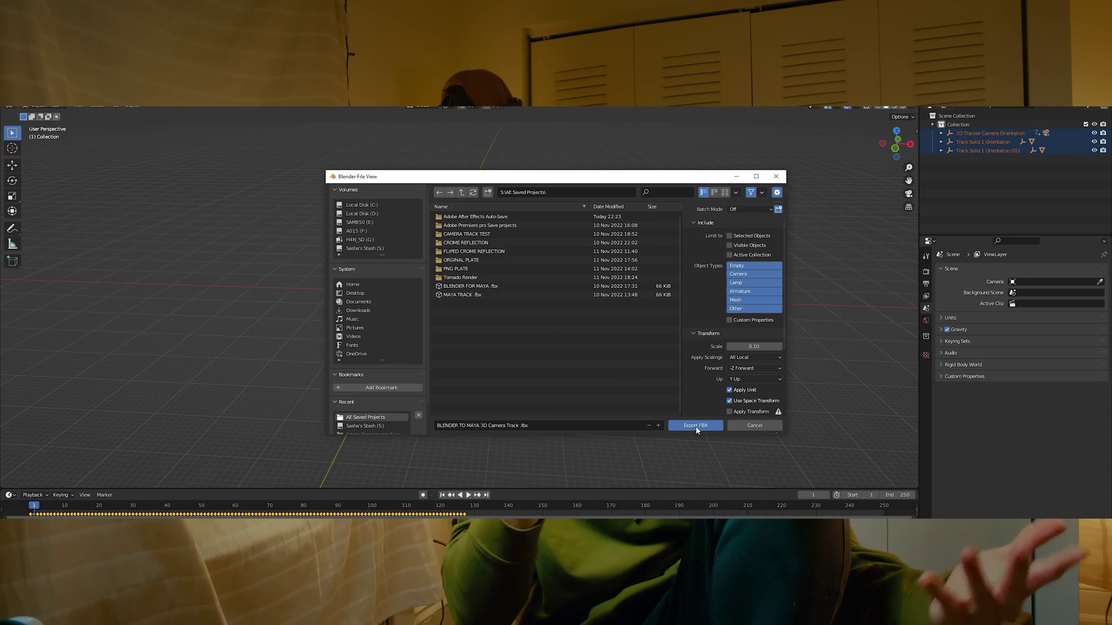
Export the FBX and drag the file into Maya
{"action": "left_click", "coordinate": [696, 426]}
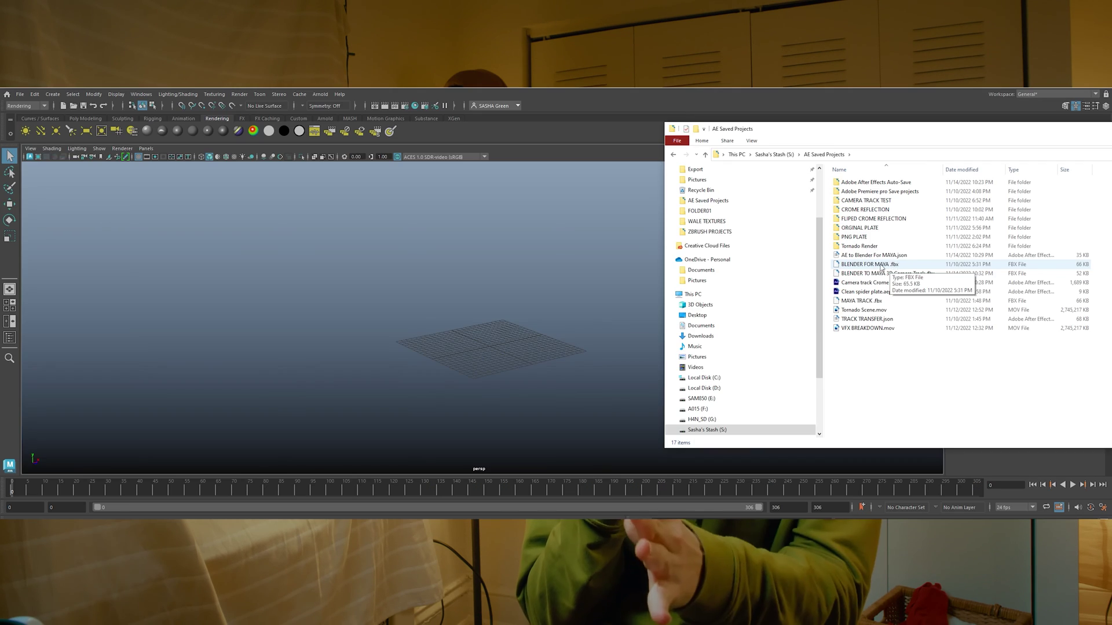
{"action": "left_click_drag", "start_coordinate": [880, 266], "coordinate": [652, 249]}
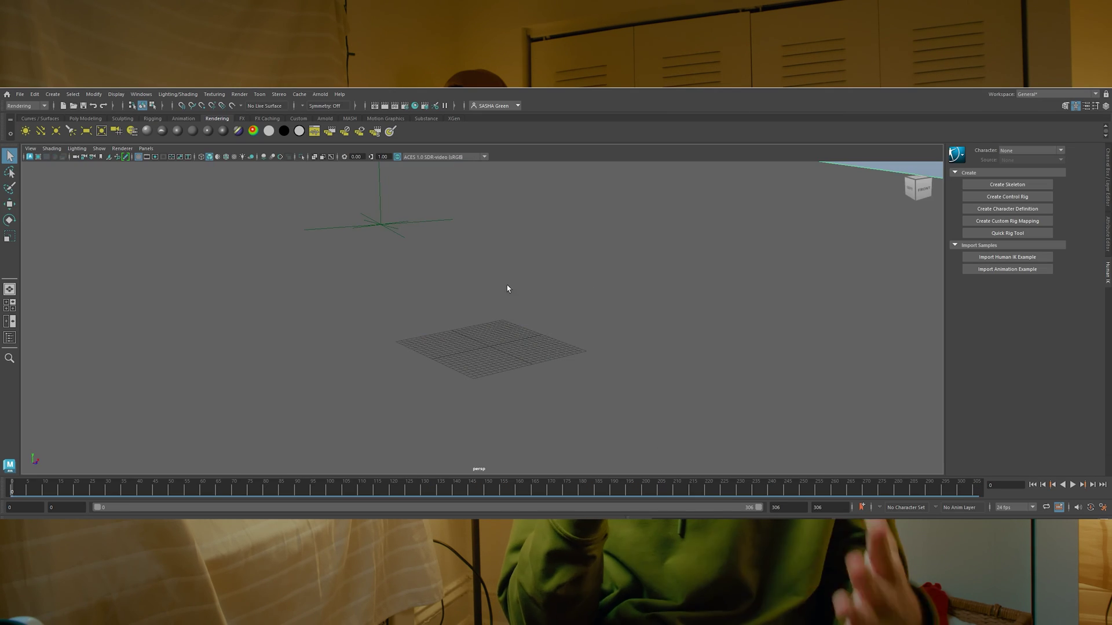
{"action": "left_click_drag", "start_coordinate": [509, 291], "coordinate": [1019, 457]}
View the ground and wall planes through the imported FBX tracker camera
{"action": "left_click_drag", "start_coordinate": [657, 374], "coordinate": [532, 354]}
{"action": "left_click", "coordinate": [146, 148]}
{"action": "mouse_move", "coordinate": [174, 159]}
{"action": "left_click", "coordinate": [290, 166]}
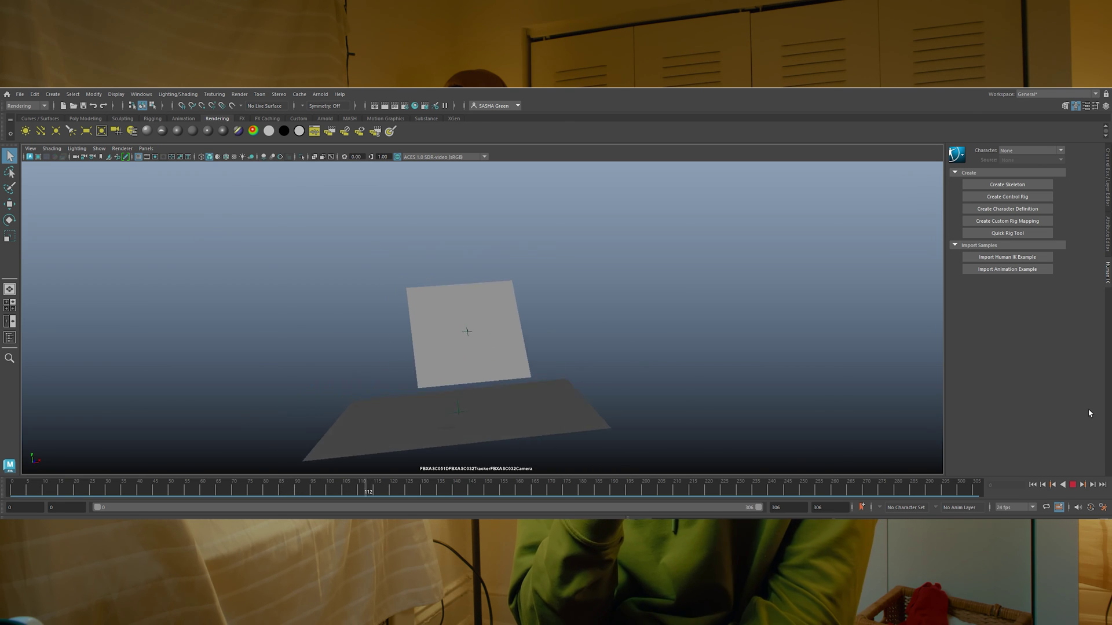